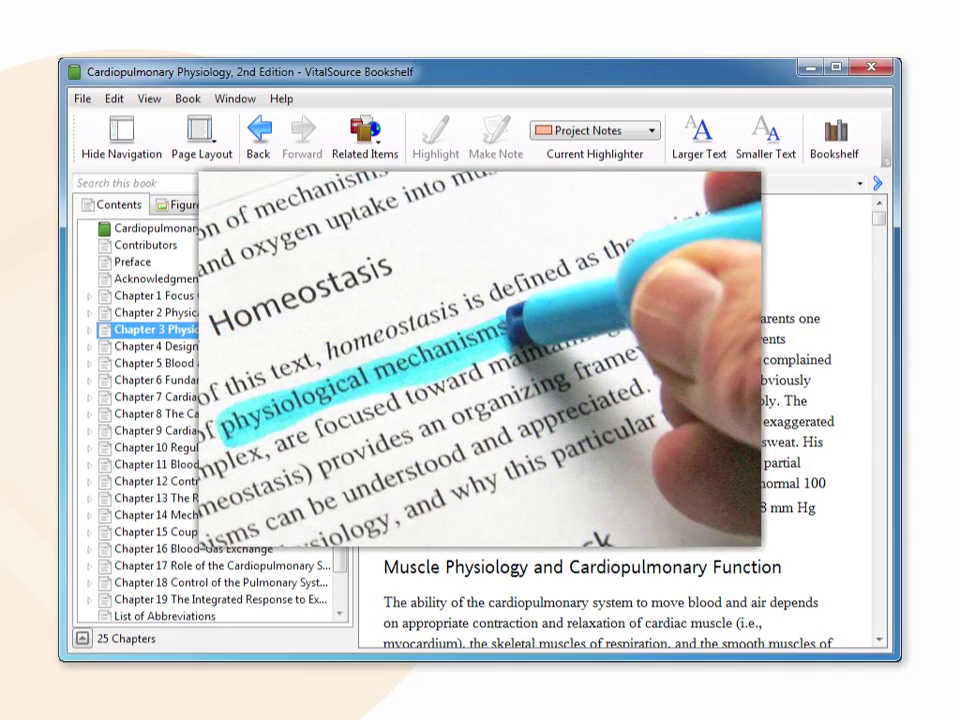
Choose the Important highlighter and highlight the Clinical Case text from "The muscles of his chest wall" through "with a cold sweat.".
left_click(648, 131)
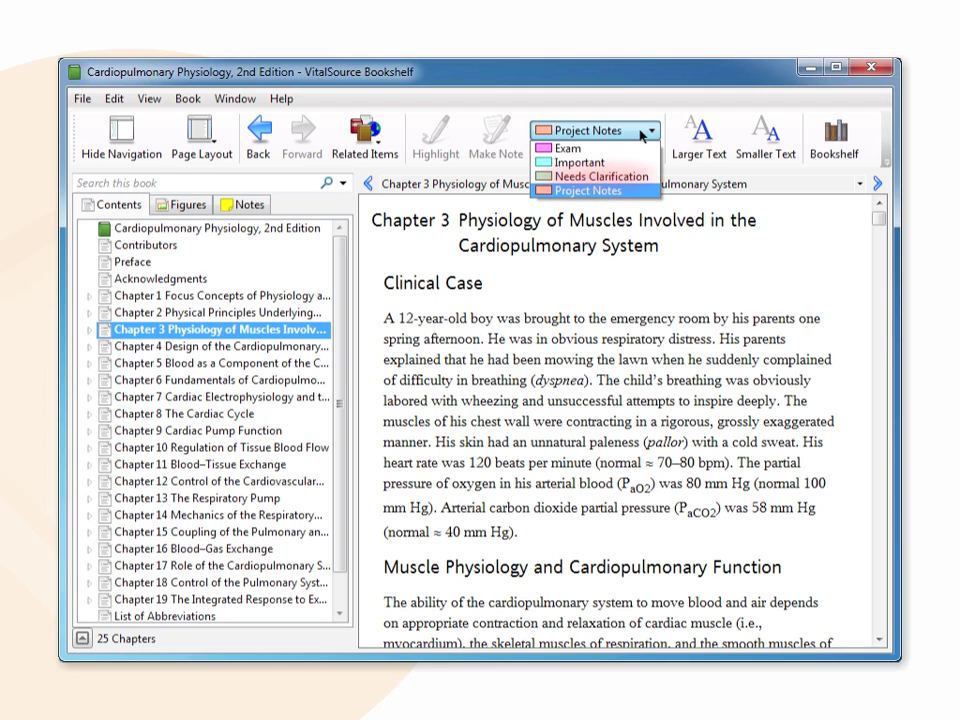
left_click(639, 130)
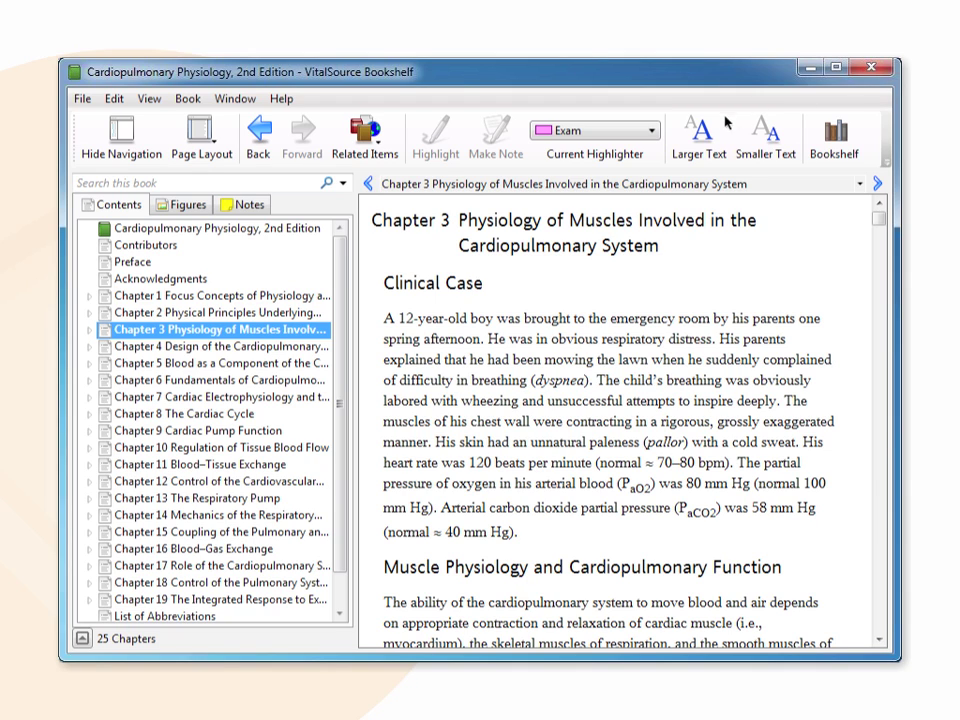
left_click(648, 131)
left_click(604, 164)
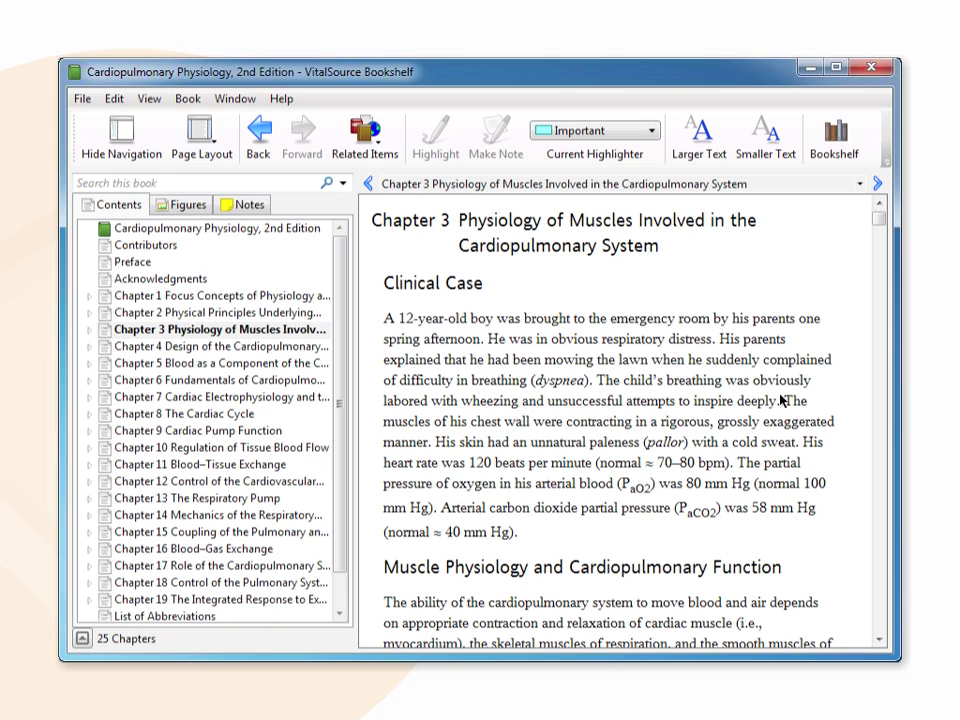
left_click_drag(784, 401, 798, 441)
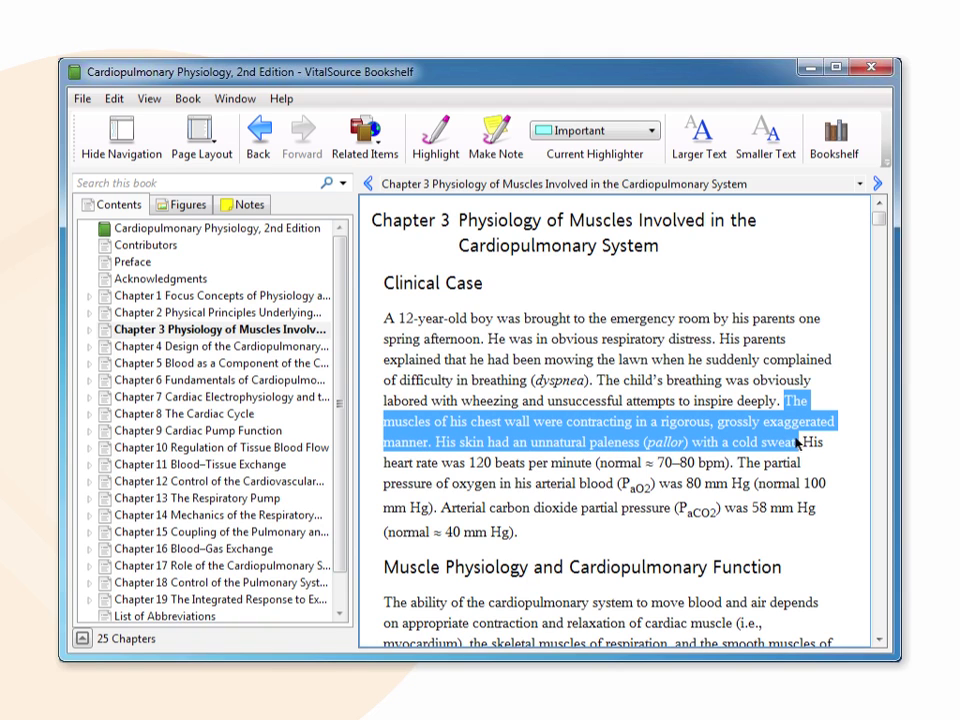
left_click(453, 144)
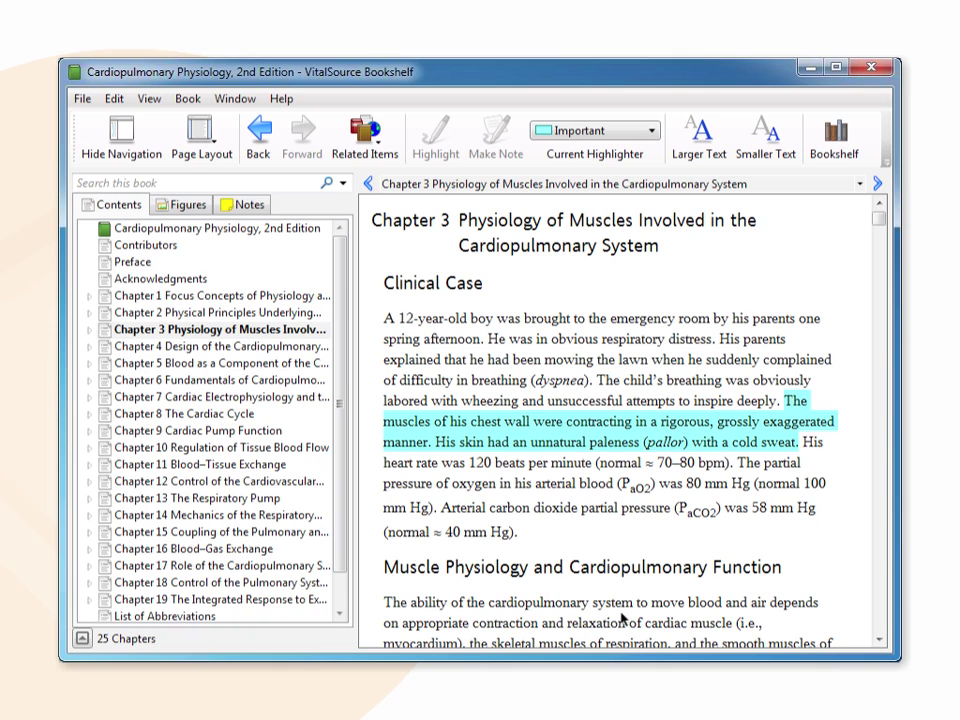
Highlight "The ability of the cardiopulmonary system" through "relaxation of cardiac muscle" under Muscle Physiology and Cardiopulmonary Function with the Important highlighter.
left_click_drag(621, 615, 735, 625)
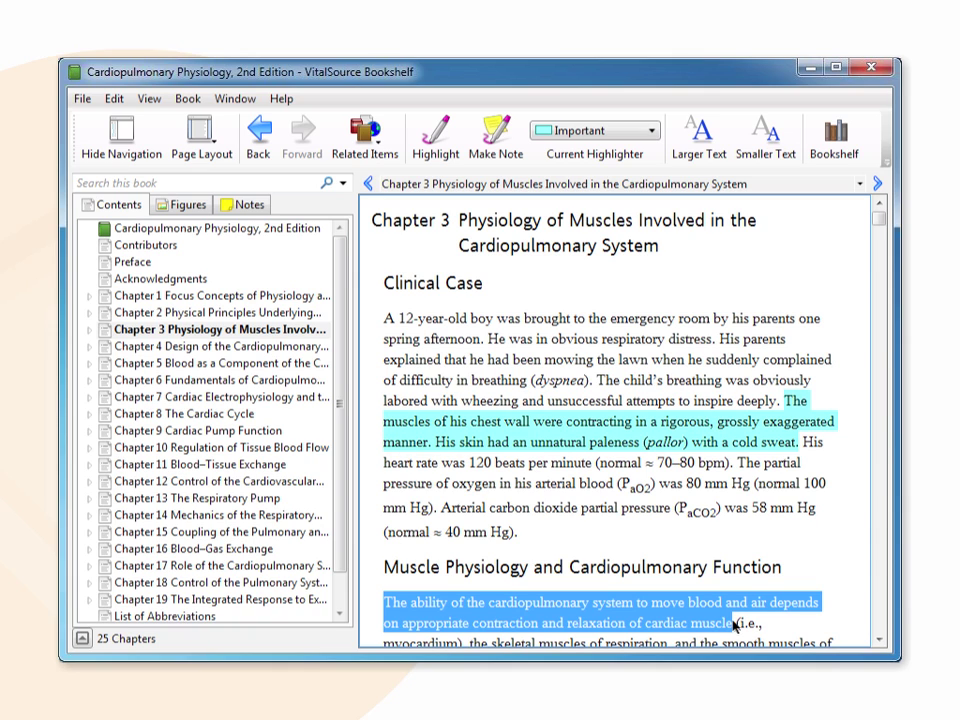
right_click(677, 602)
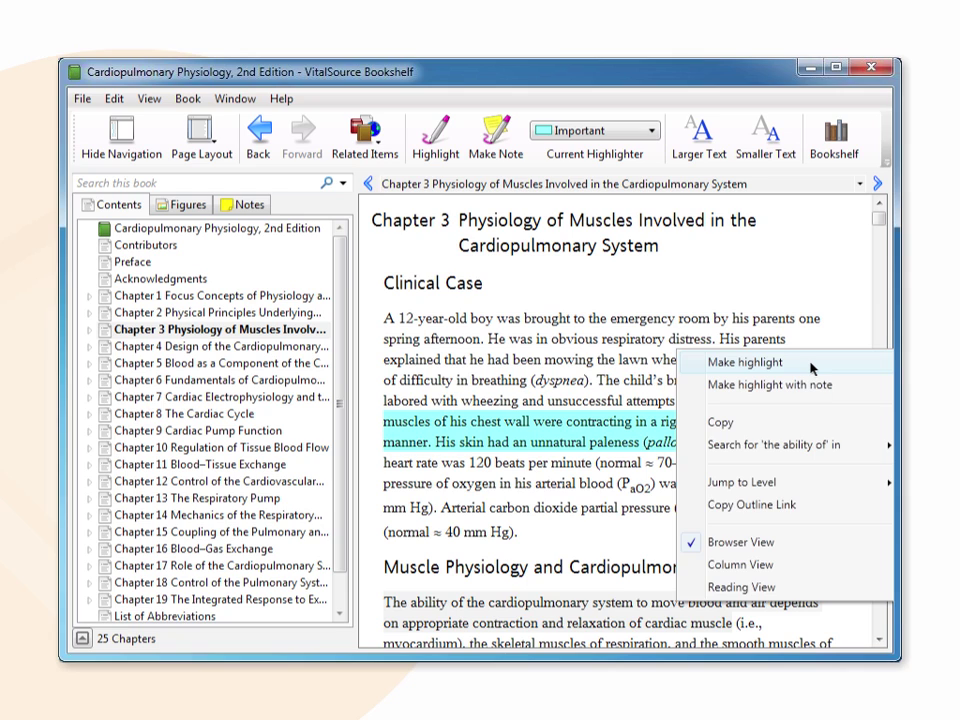
left_click(745, 362)
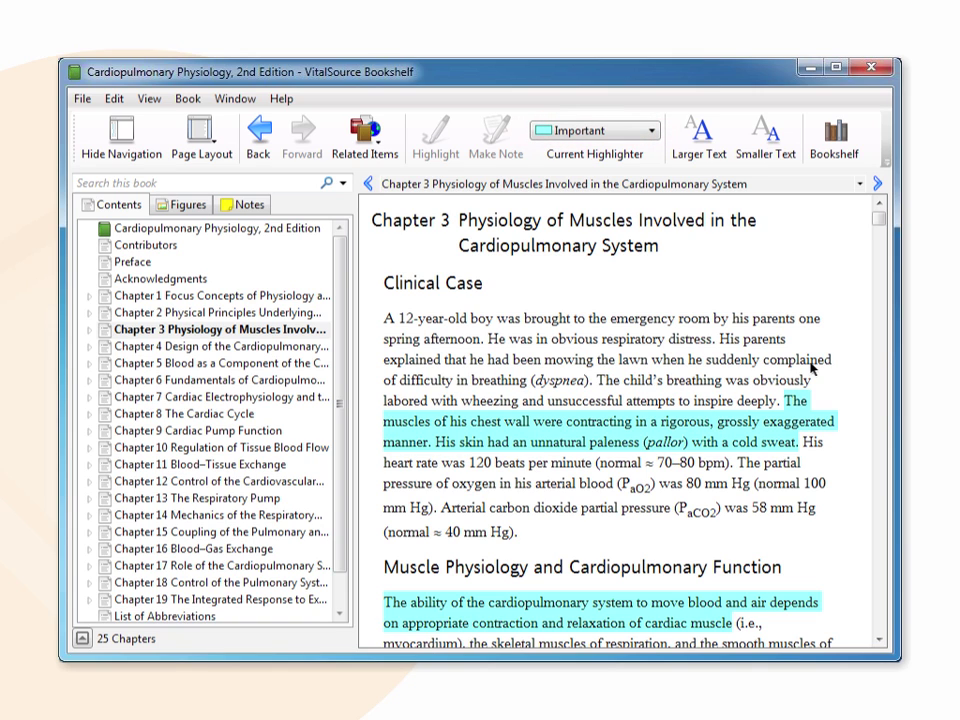
Enable Fast Highlights, highlight the Clinical Case sentence starting "Arterial carbon dioxide partial pressure", and disable Fast Highlights.
left_click(198, 100)
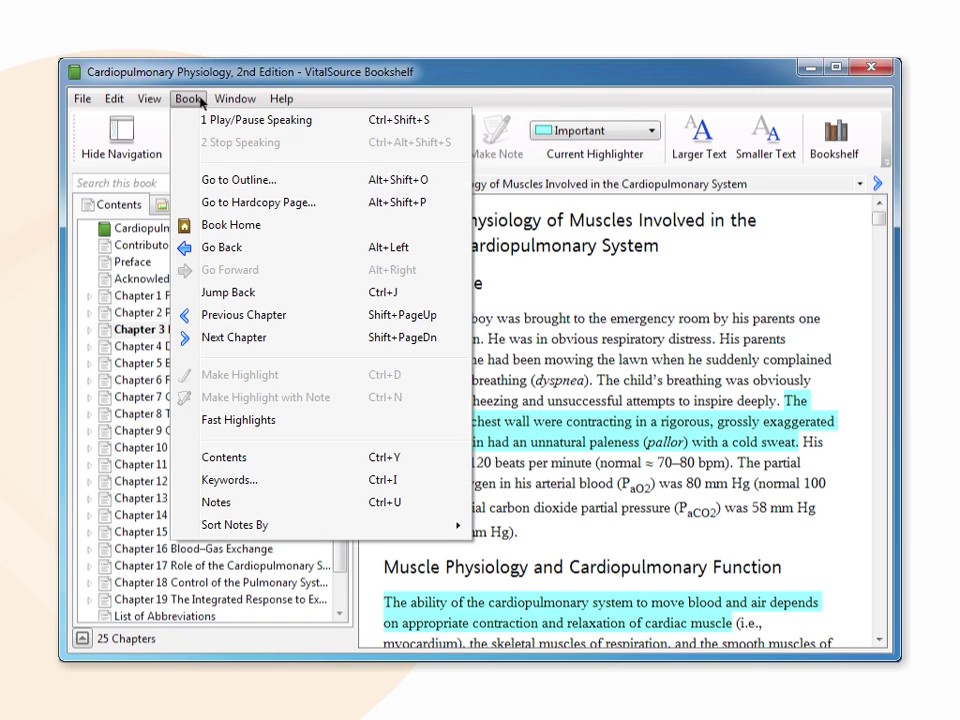
left_click(288, 425)
left_click_drag(441, 508, 518, 535)
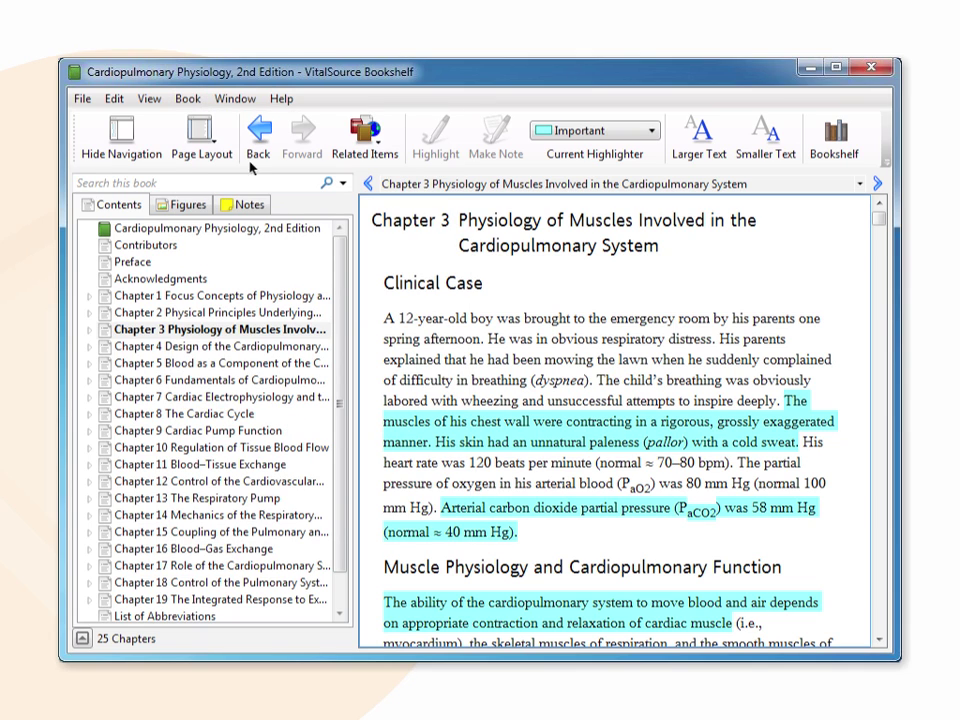
left_click(192, 98)
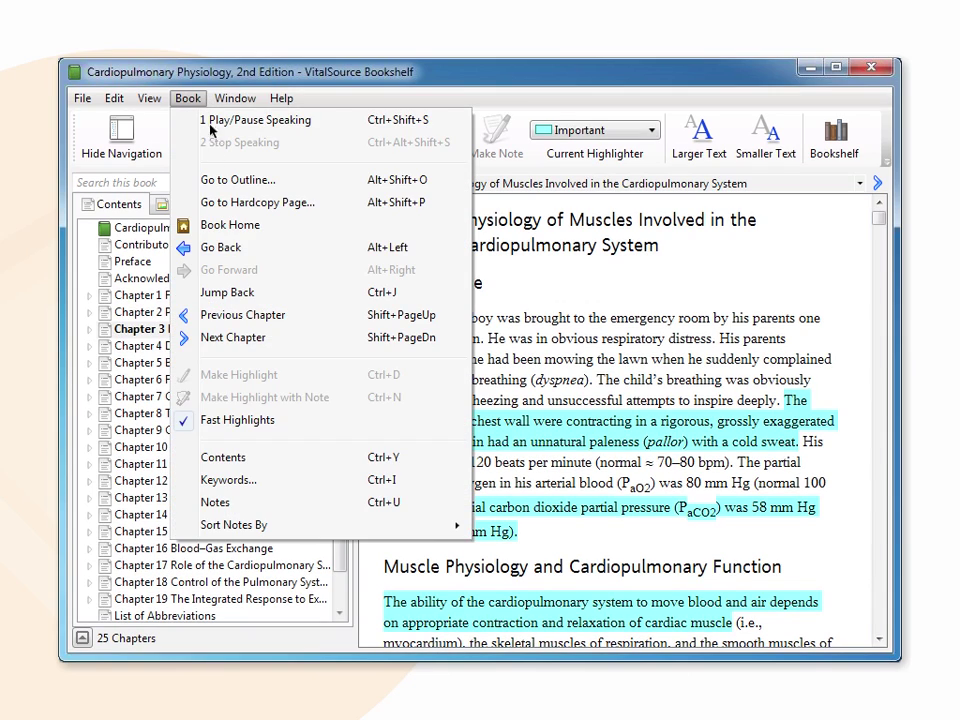
left_click(285, 422)
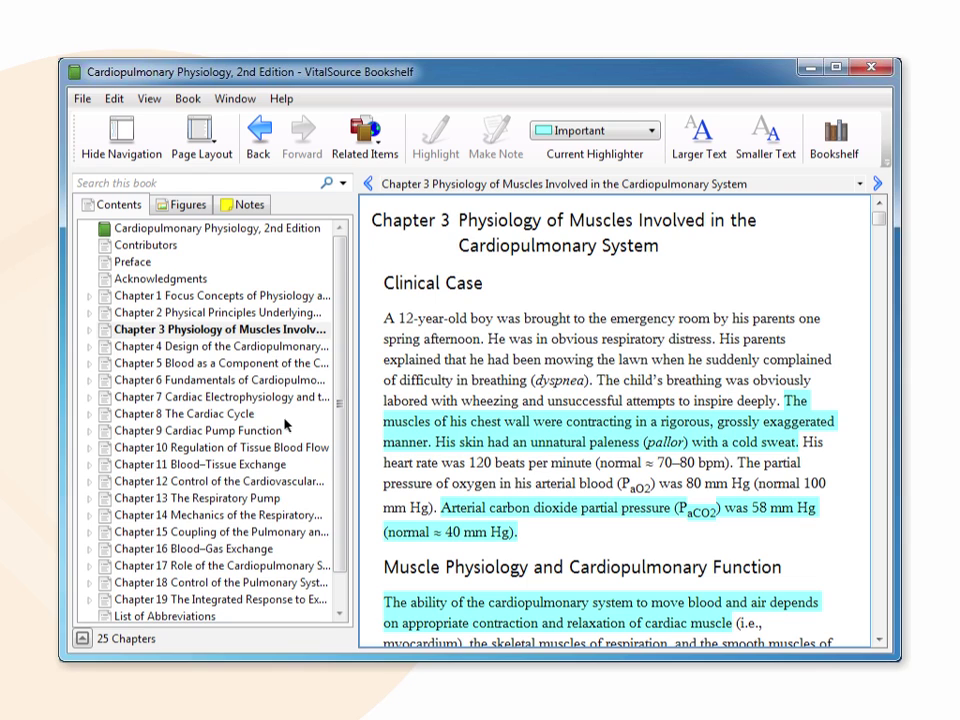
Change the chest wall passage's highlight to the Exam highlighter and remove the highlight from the arterial carbon dioxide sentence.
right_click(428, 424)
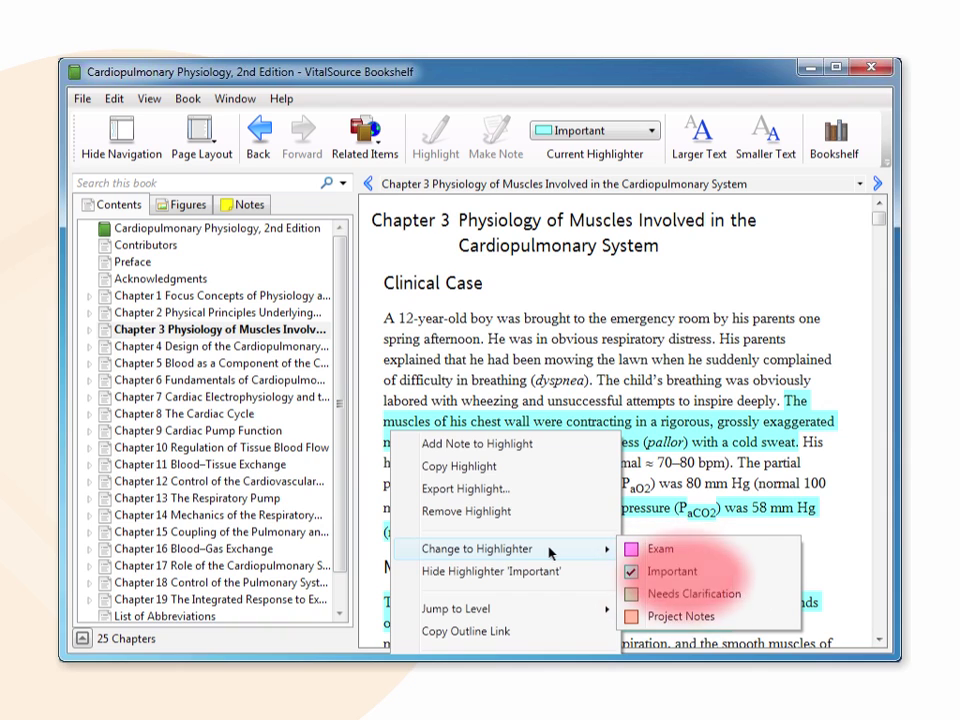
left_click(662, 549)
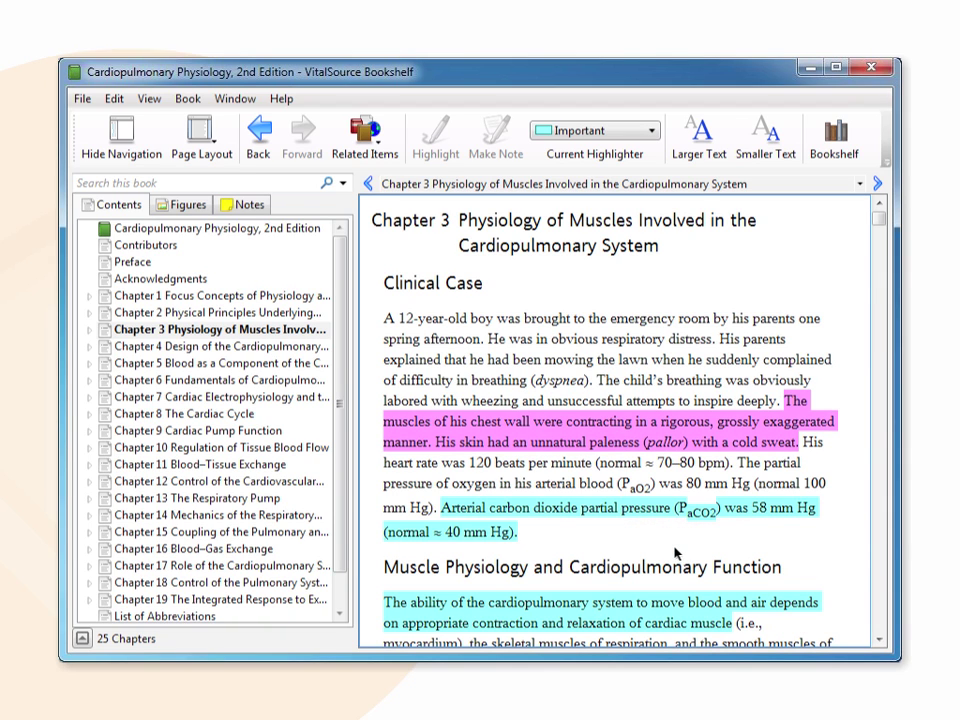
right_click(494, 511)
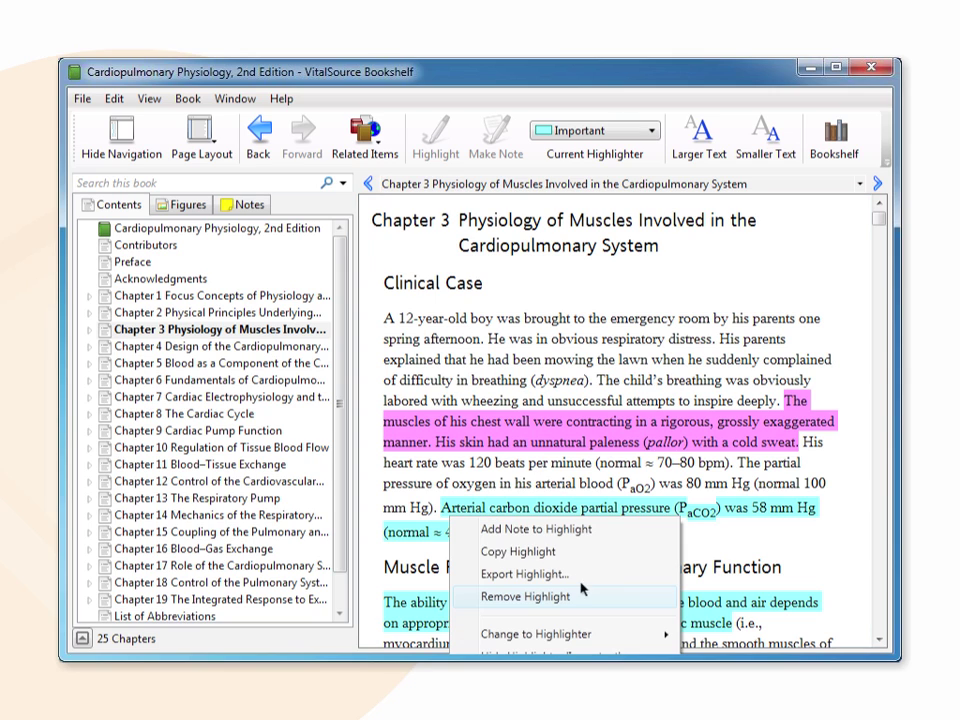
left_click(540, 598)
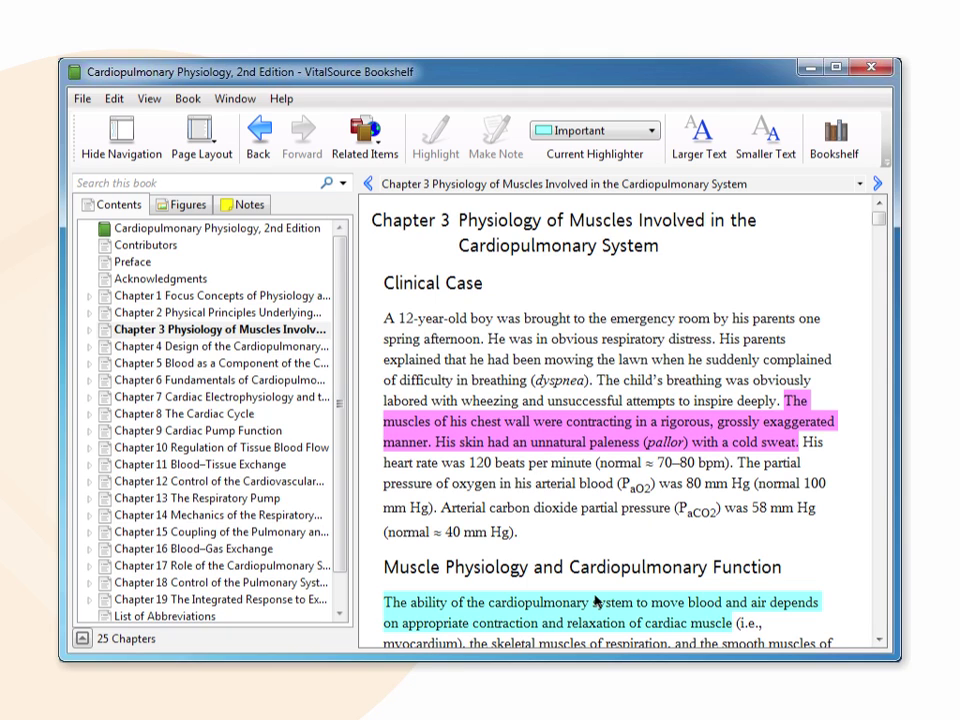
From the book's notes list, go to the "Force, tension, stress meanings" note in Chapter 2 and remove its highlight and note.
left_click(257, 207)
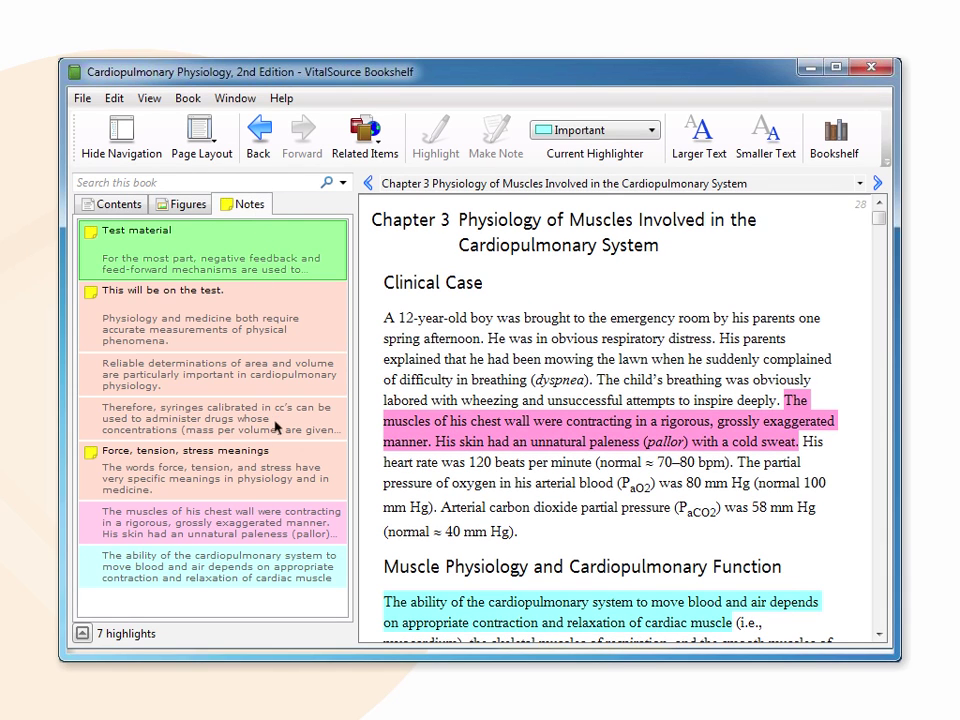
left_click(281, 473)
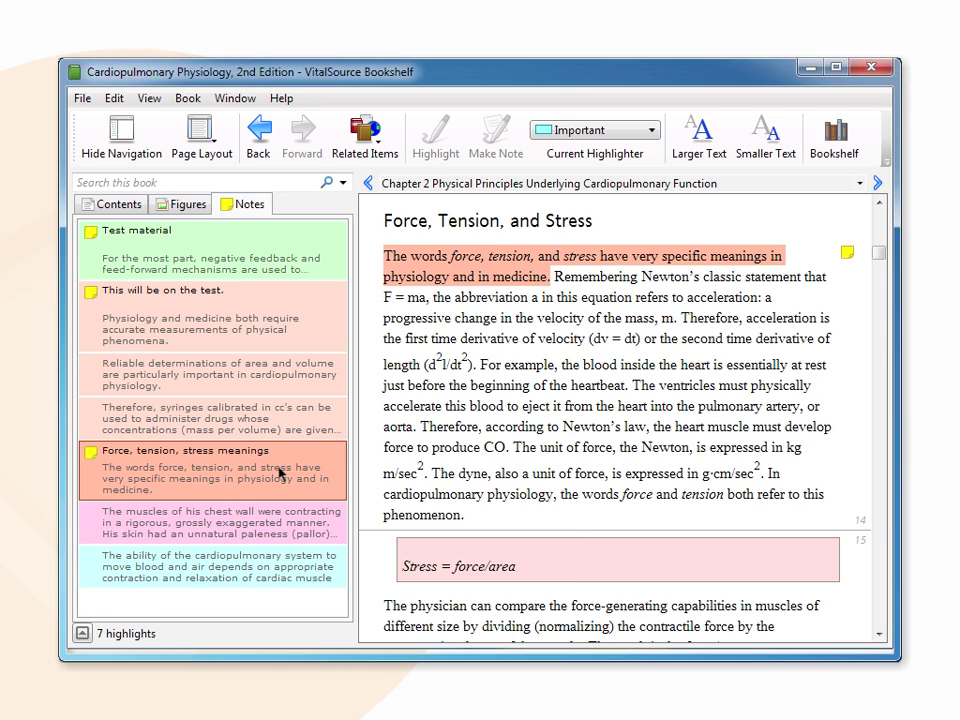
right_click(281, 473)
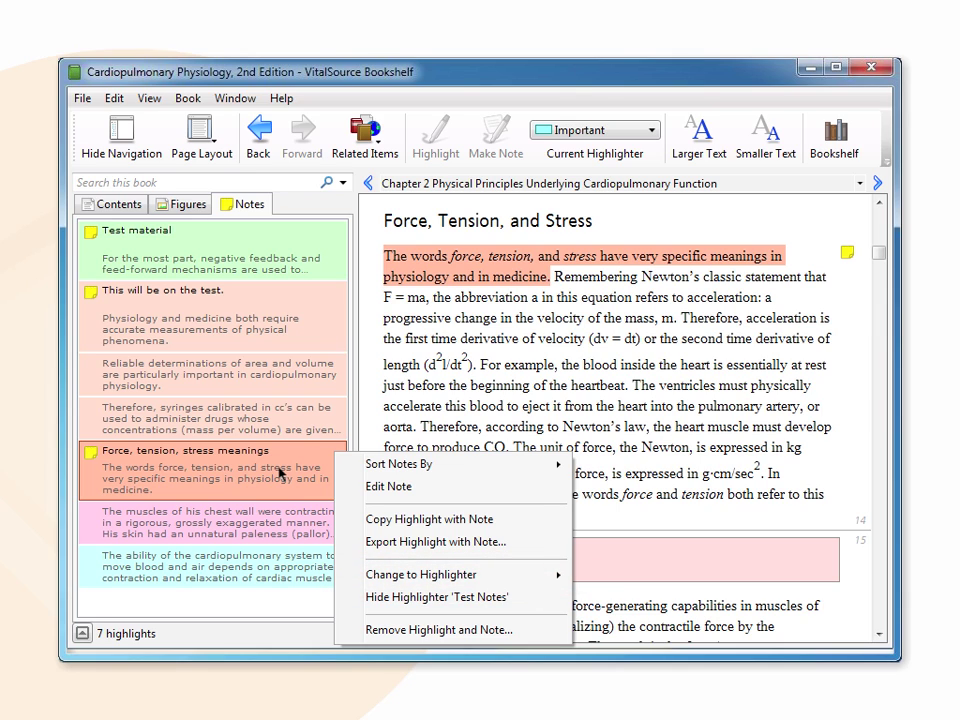
key("Escape")
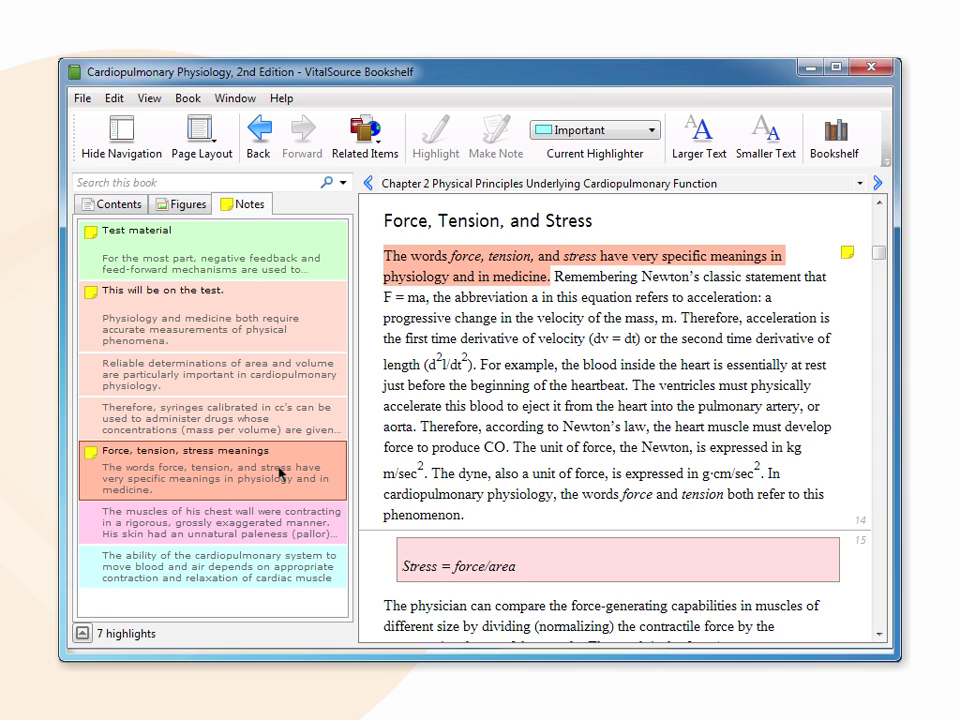
right_click(453, 305)
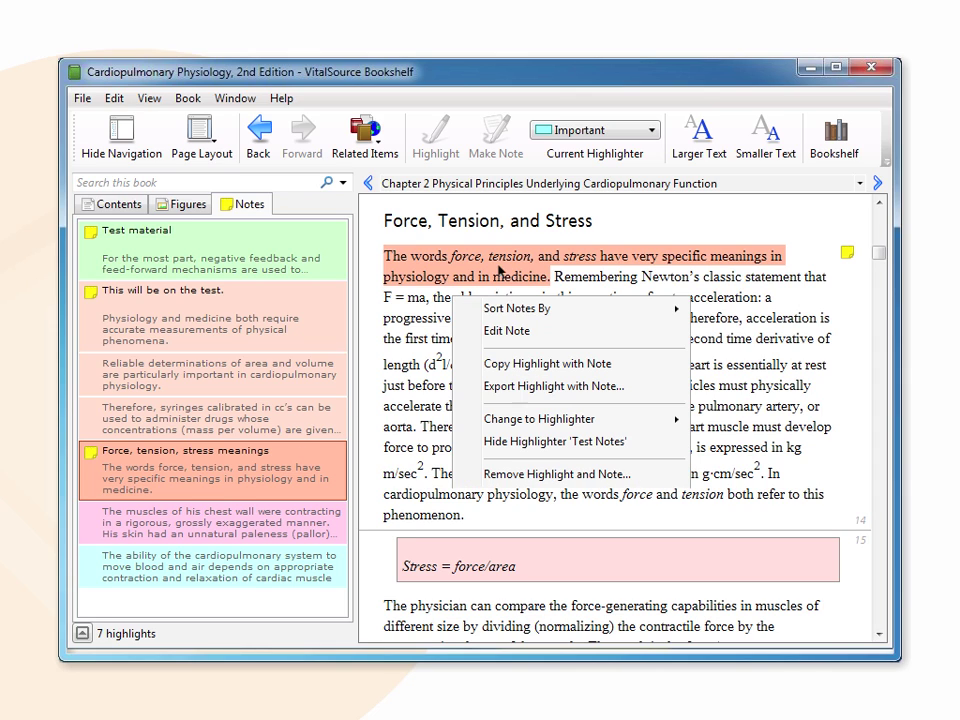
left_click(540, 474)
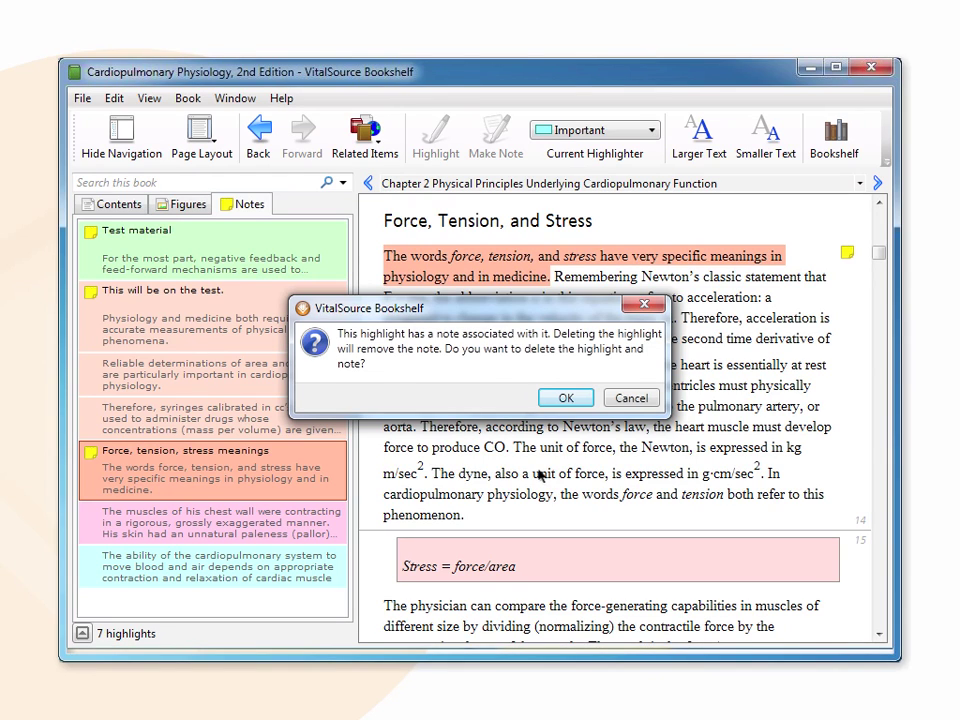
key("Return")
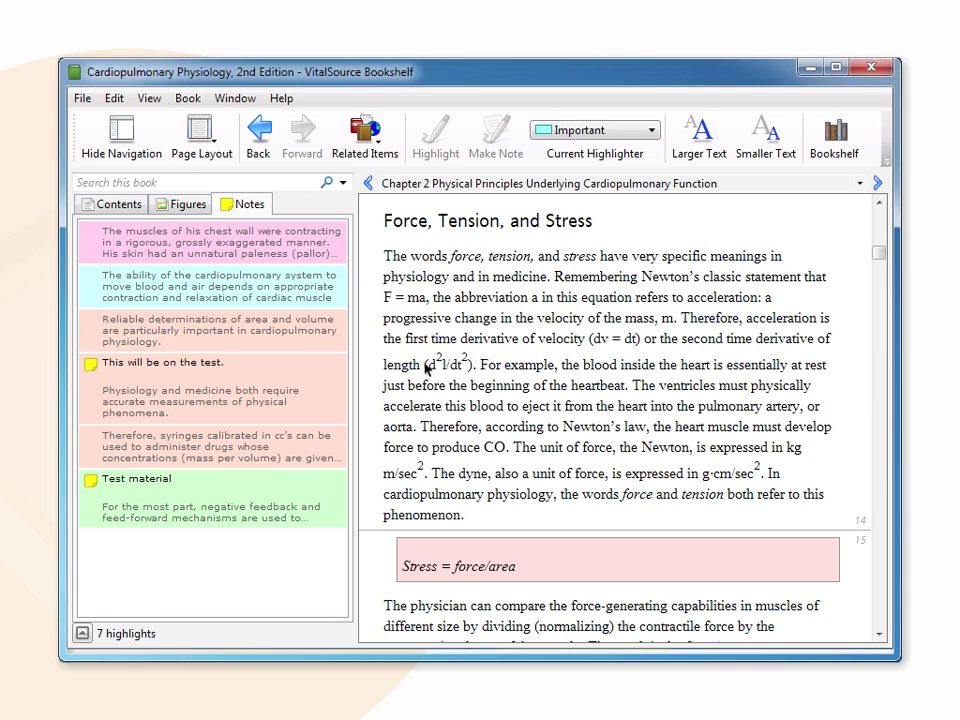
Copy the chest wall highlight from the notes list, and copy the first three listed highlights together as one selection.
right_click(293, 244)
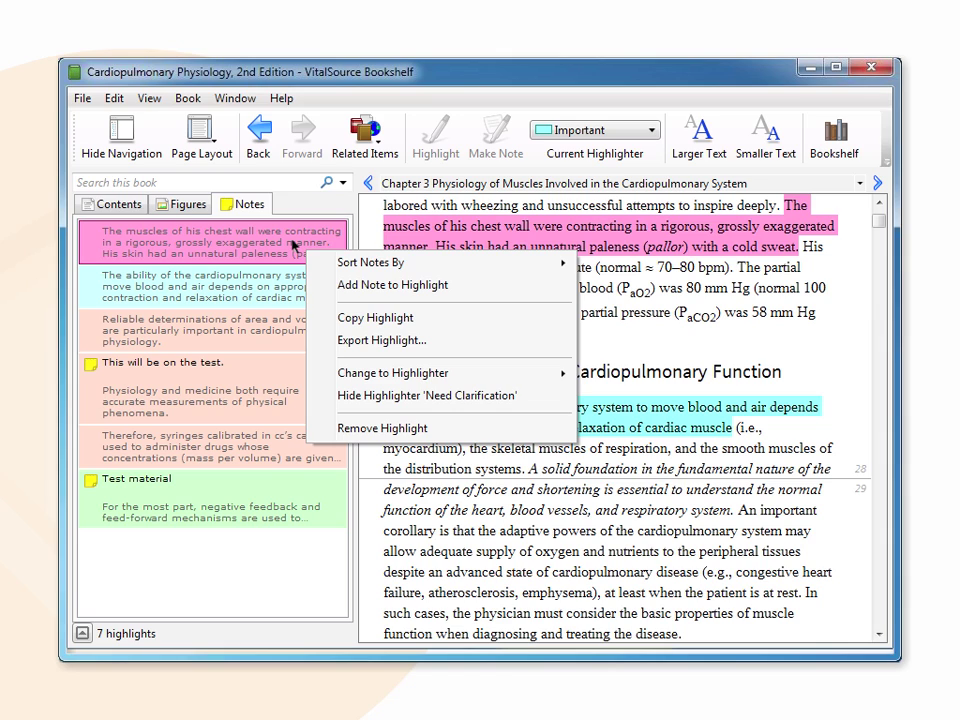
left_click(428, 320)
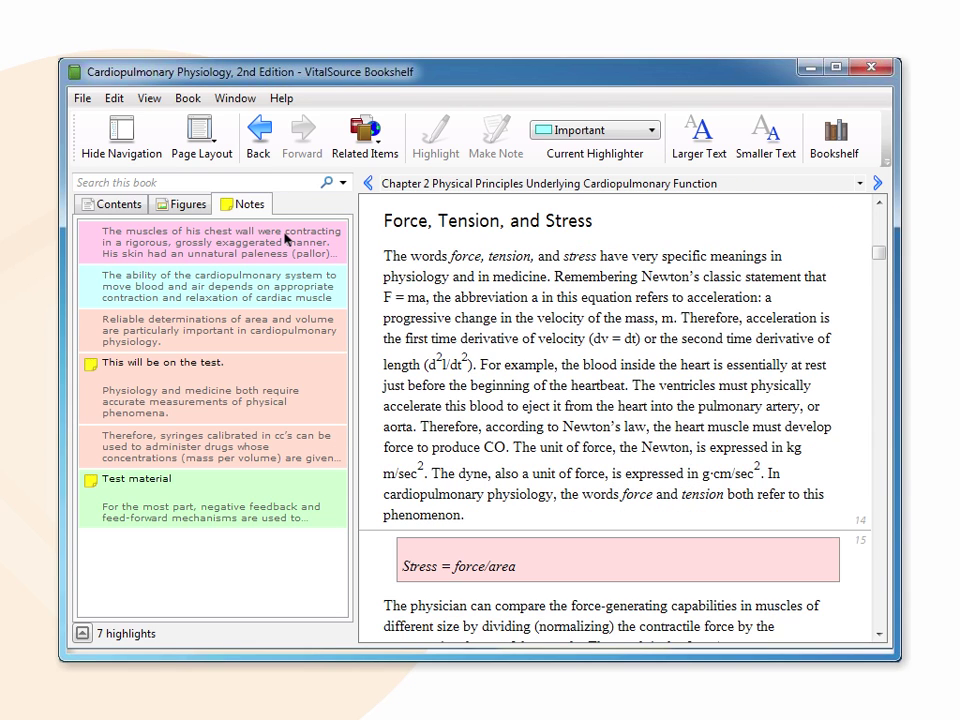
left_click_drag(287, 237, 287, 327)
right_click(332, 256)
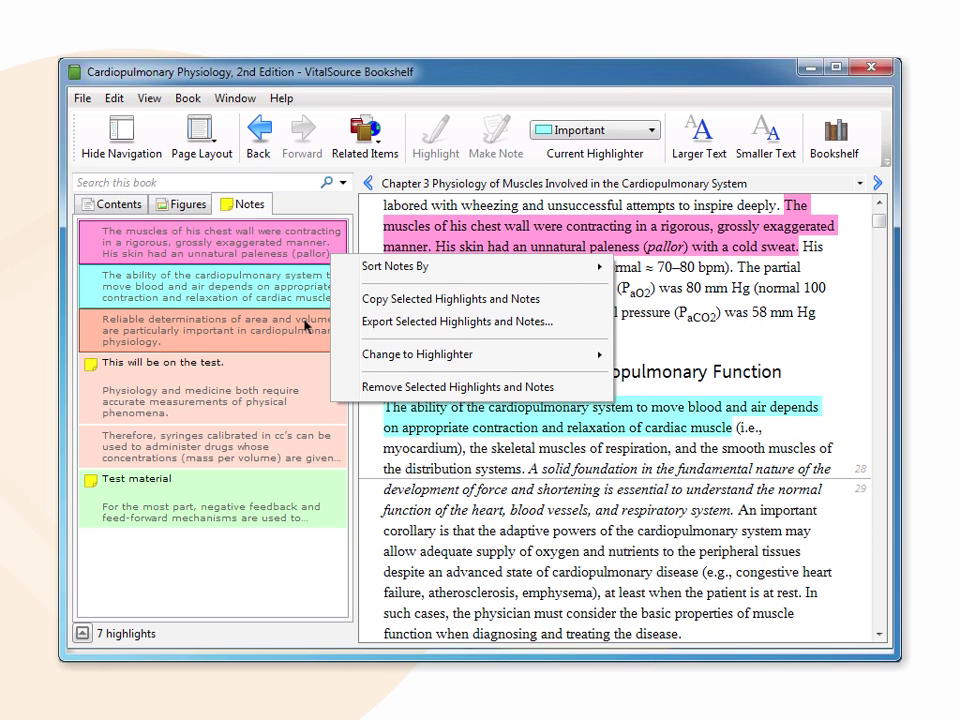
left_click(501, 300)
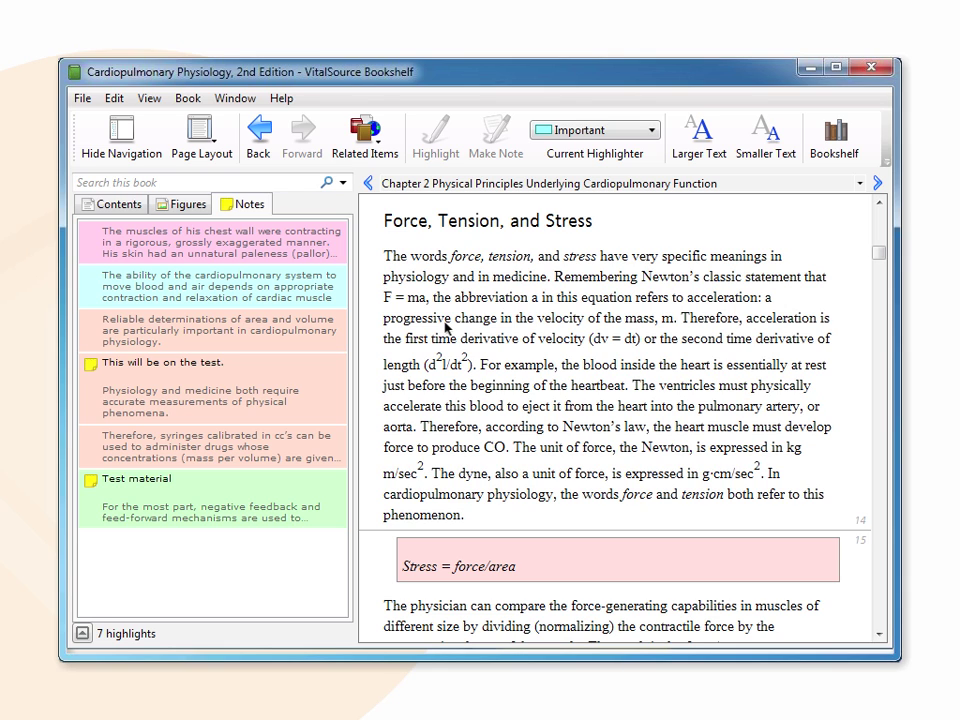
Turn off the preference for including bibliographic info when copying text.
left_click(114, 98)
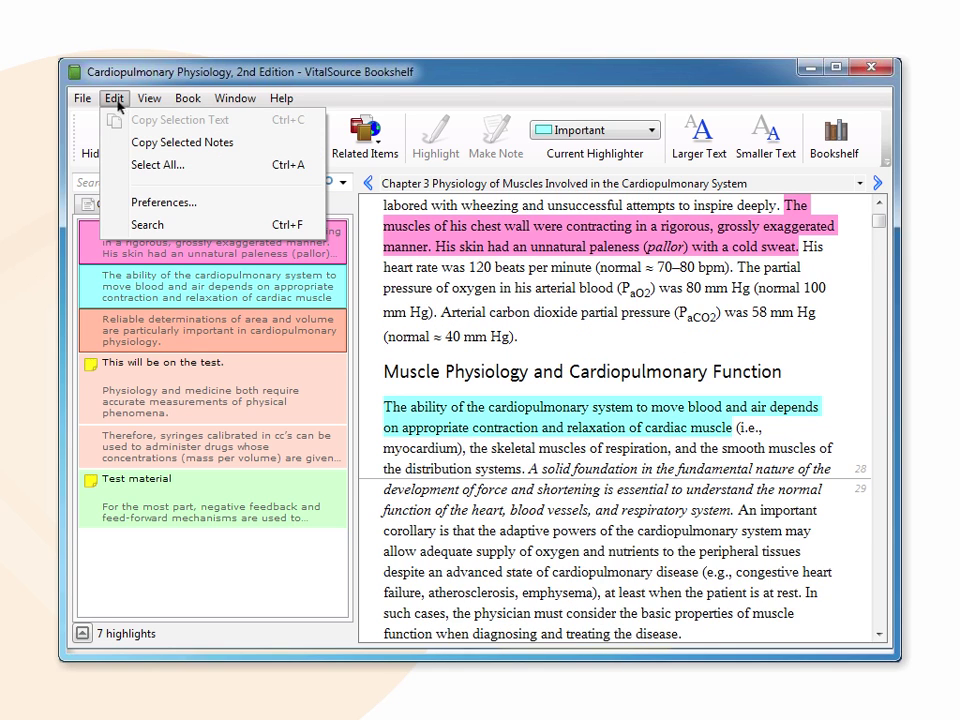
left_click(121, 203)
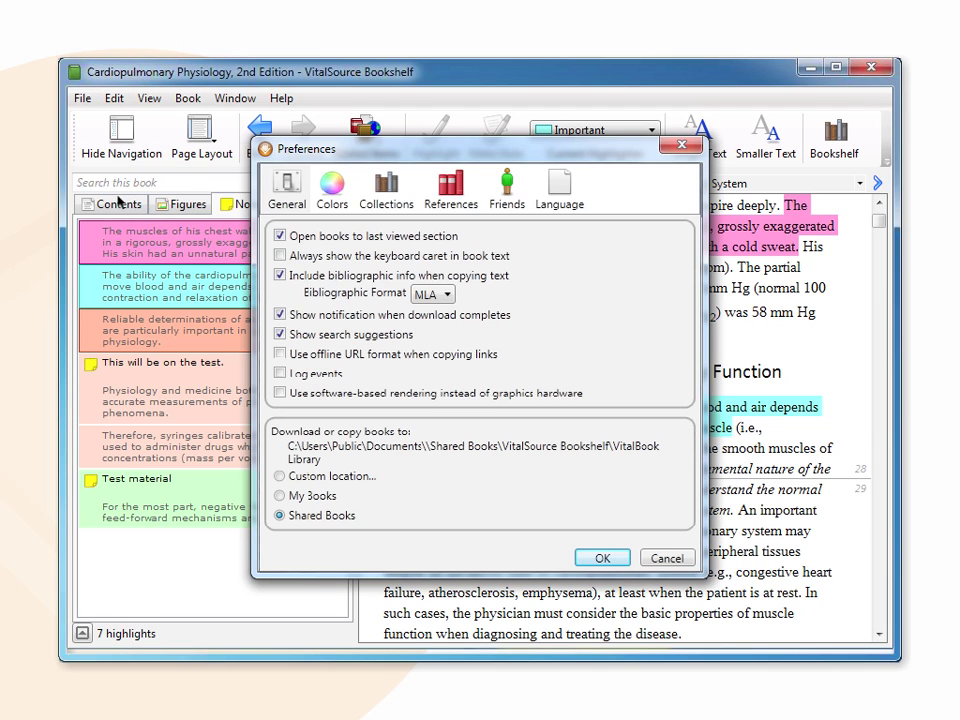
left_click(279, 277)
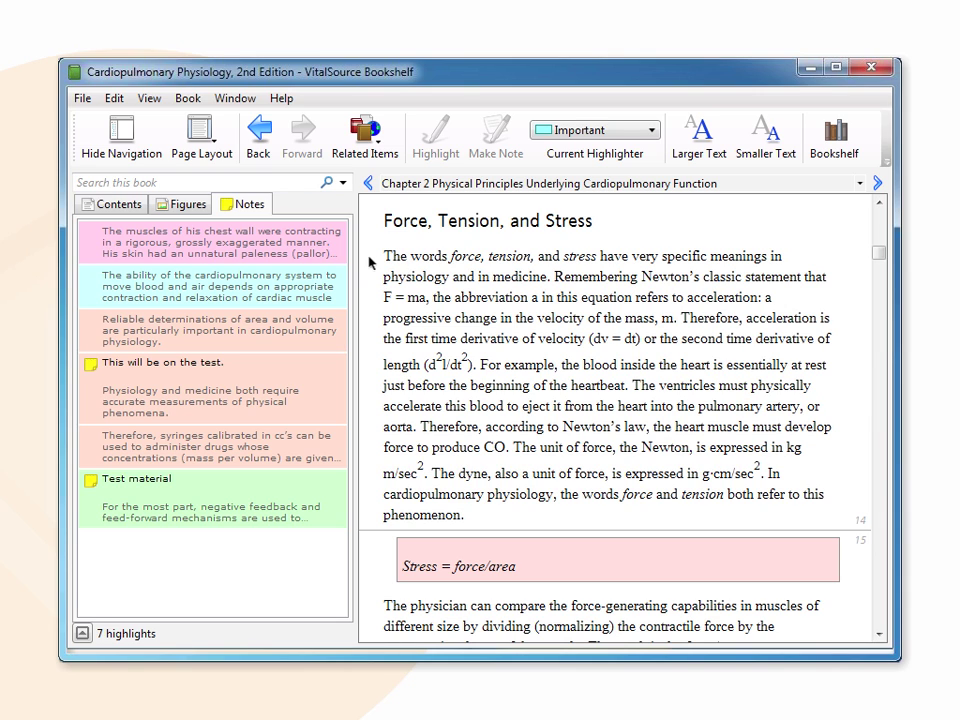
Hide the Need Clarification highlighter through the chest wall highlight, and show it again from the Bookshelf library's collections.
right_click(323, 237)
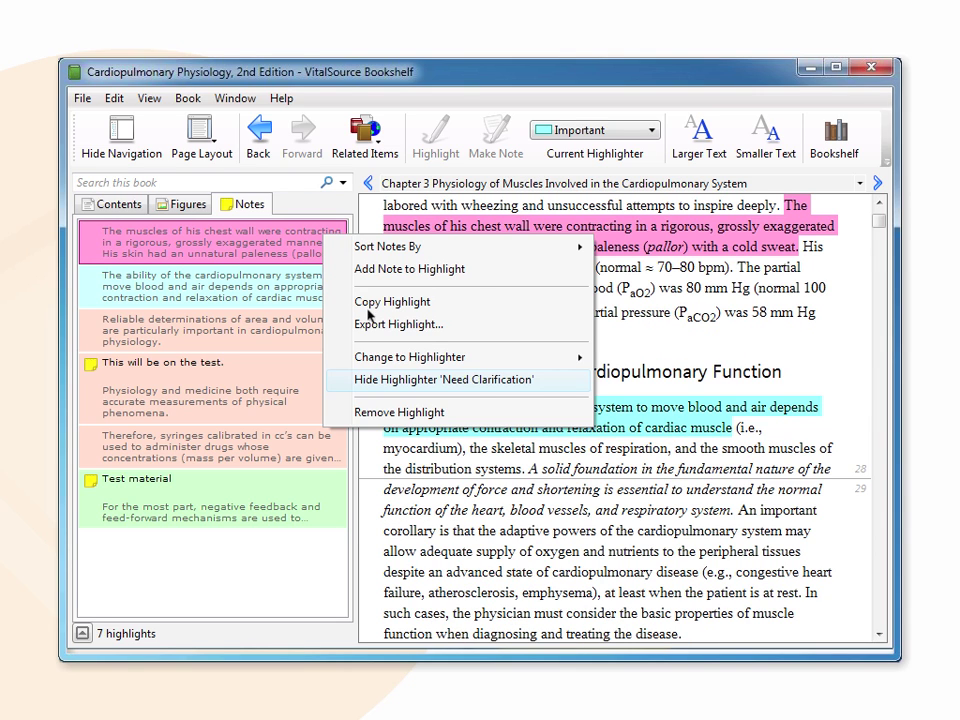
left_click(422, 381)
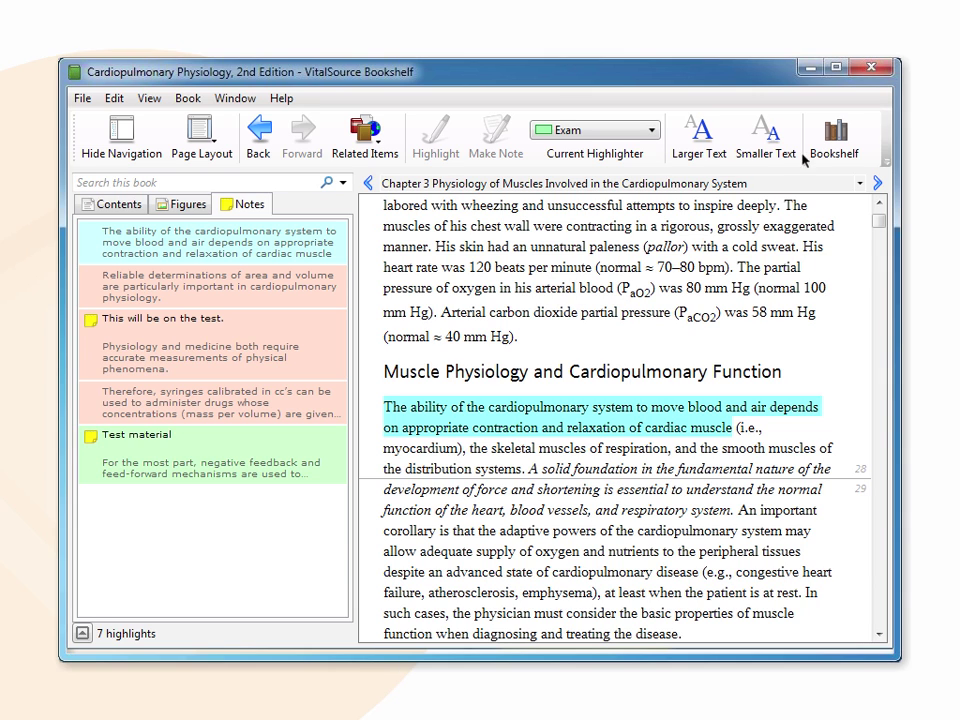
left_click(840, 139)
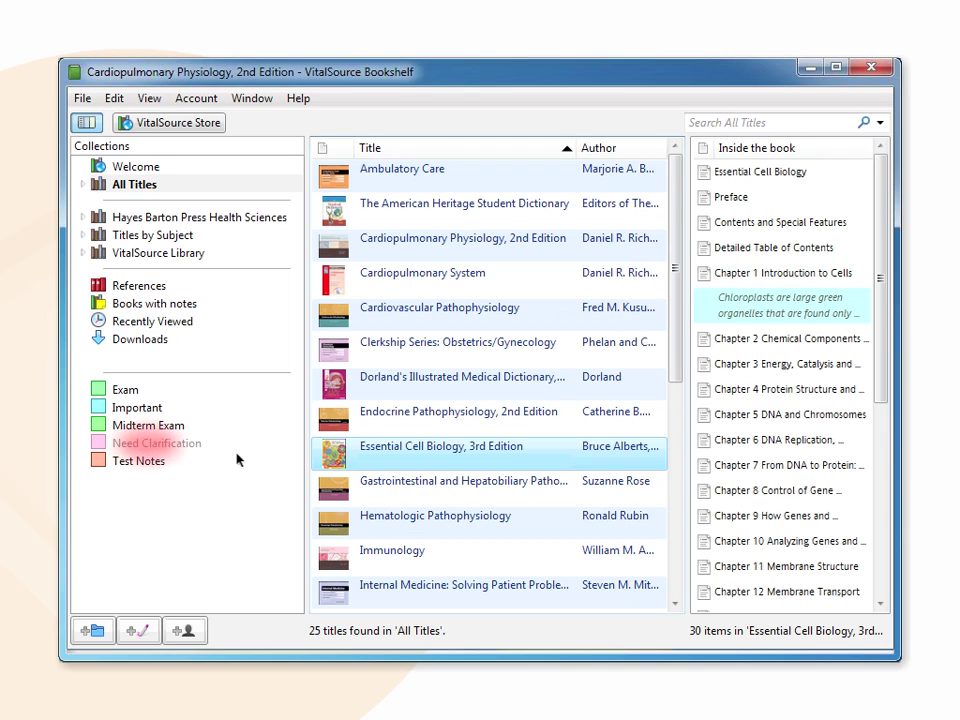
right_click(190, 446)
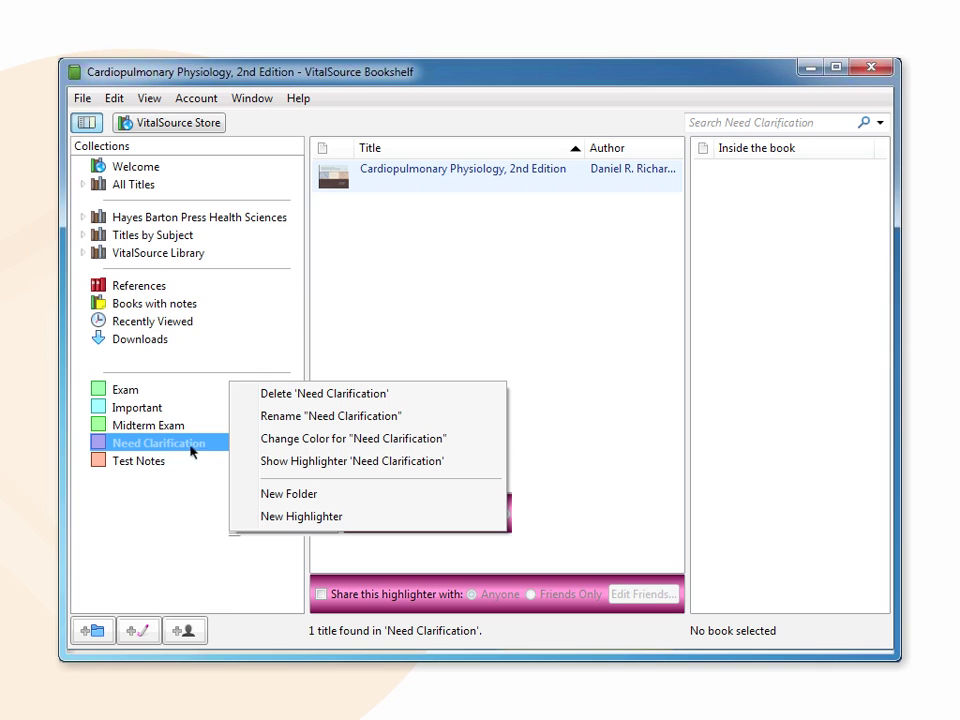
left_click(296, 463)
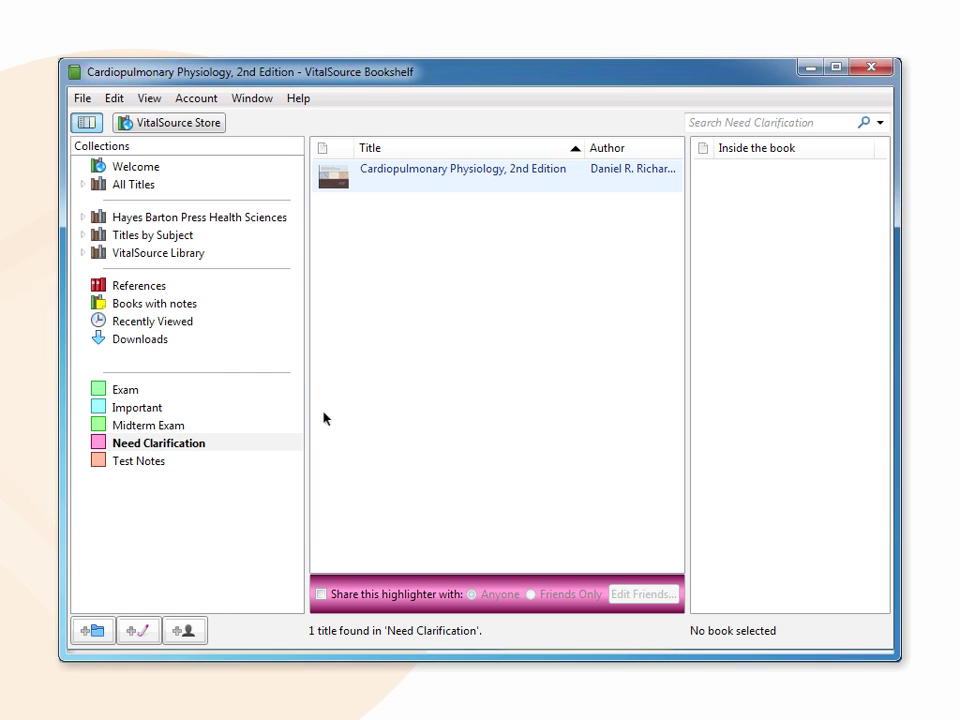
Reopen Cardiopulmonary Physiology and highlight the "An important corollary" passage in Chapter 3 with the Test Notes highlighter, adding the note "Should cite this in paper".
double_click(450, 180)
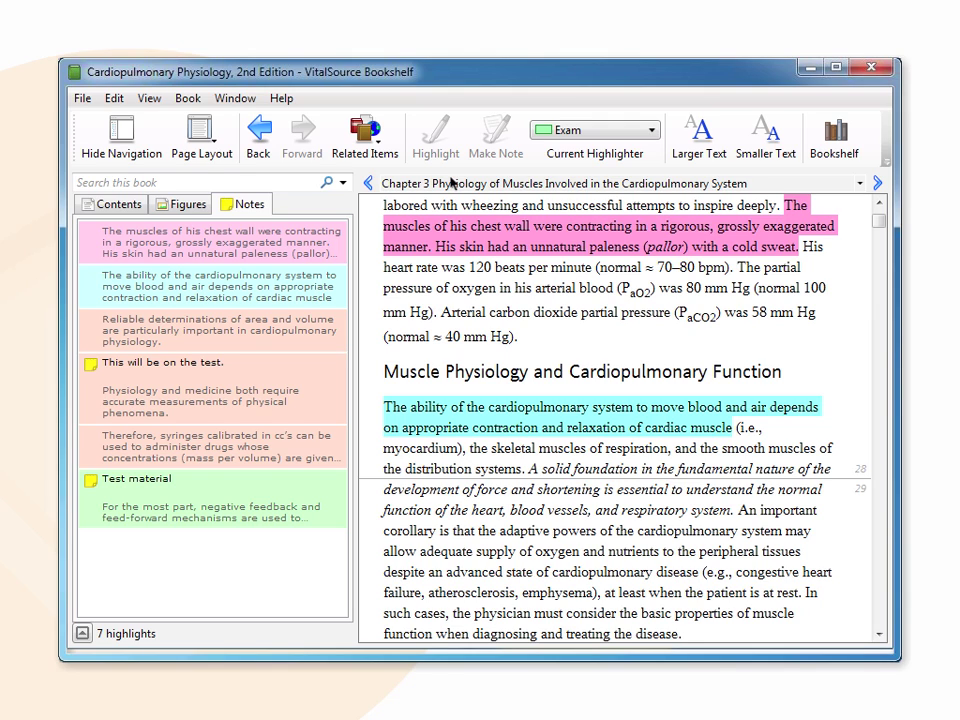
left_click(637, 130)
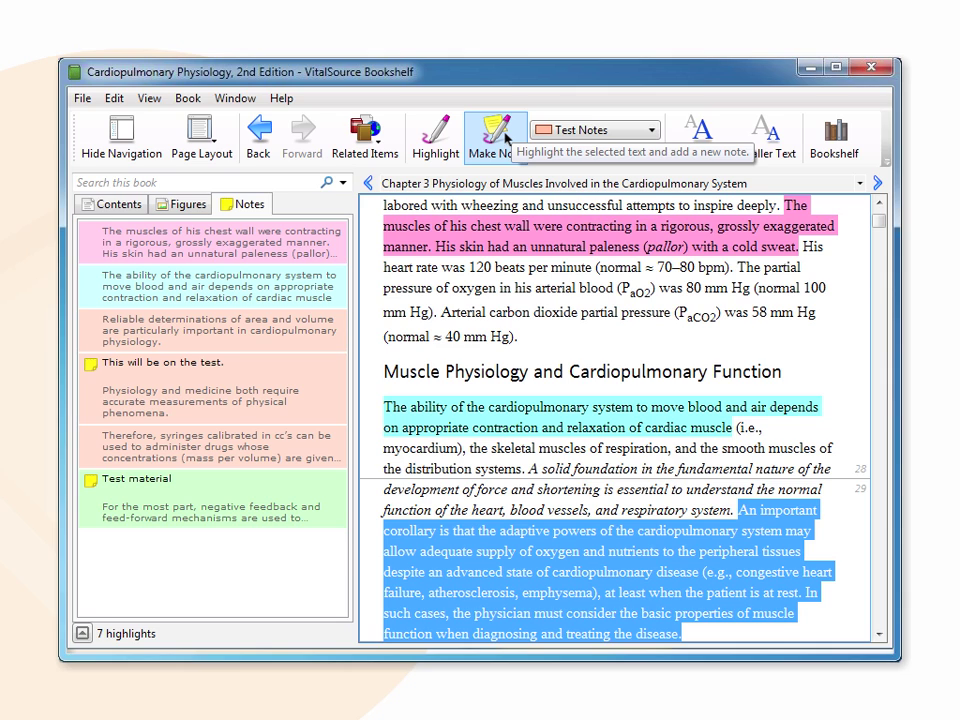
left_click(497, 138)
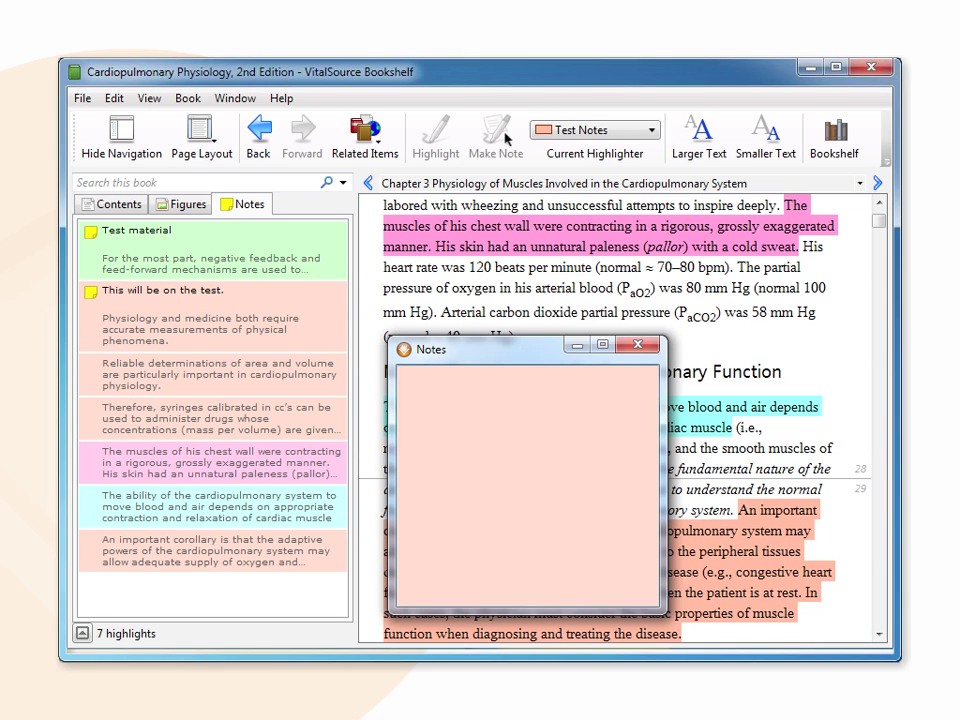
type("Should cite this in paper")
left_click(636, 345)
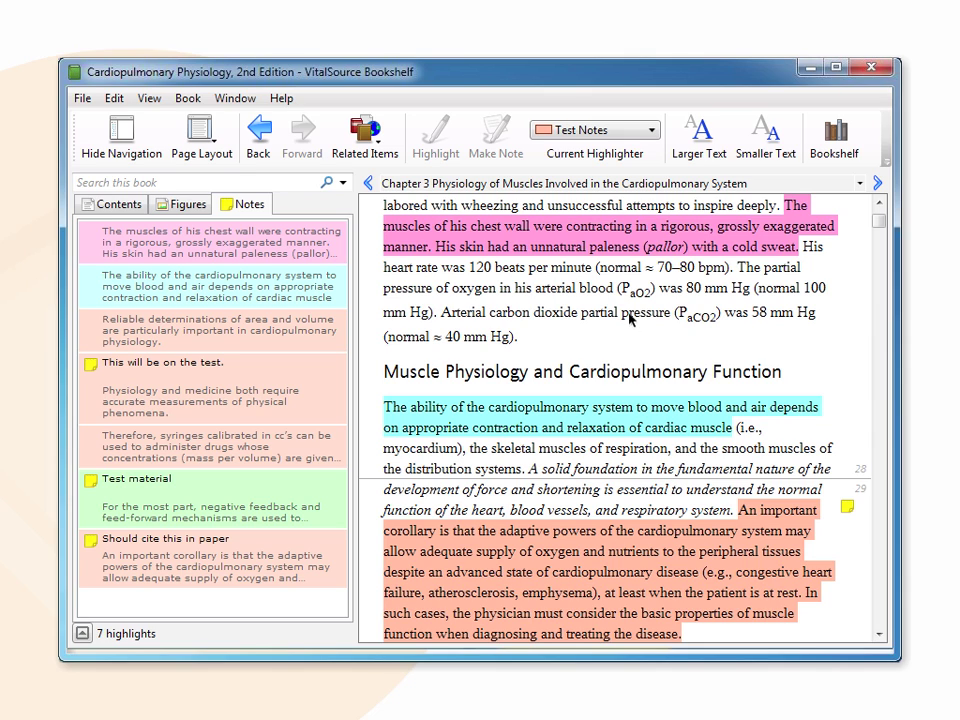
Add the note "Tell tale symptoms" to the existing chest wall muscles highlight in Chapter 3.
right_click(617, 230)
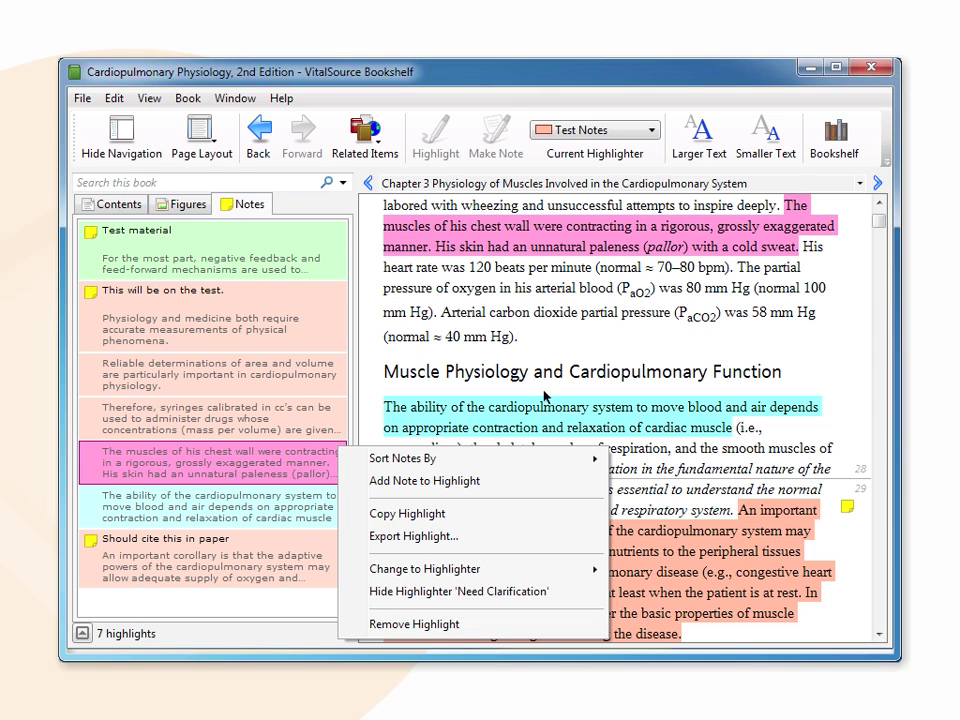
left_click(506, 483)
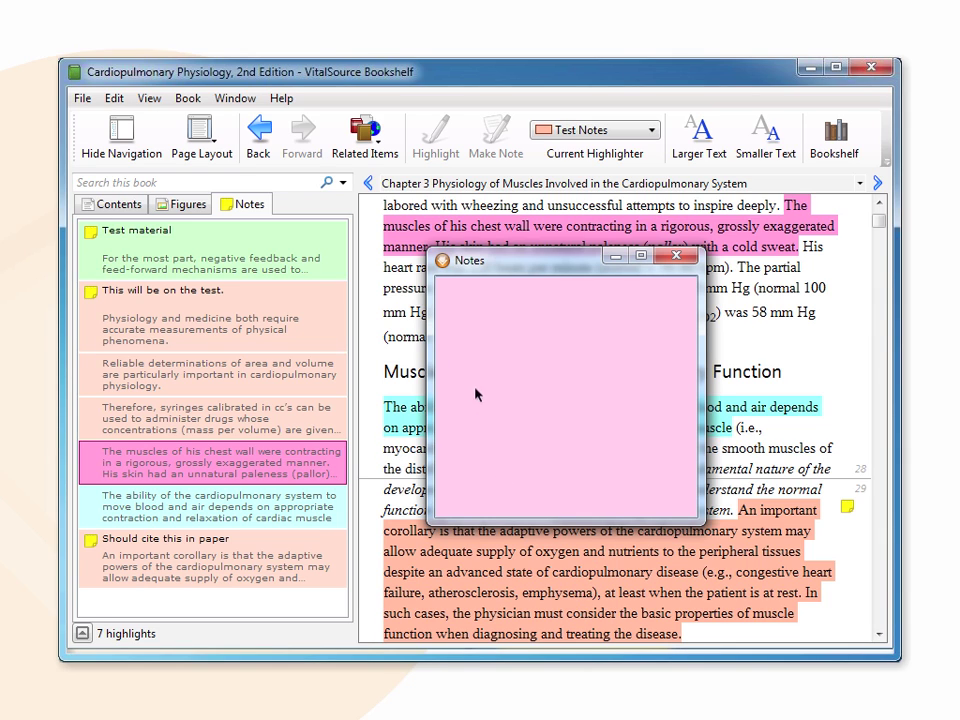
left_click(446, 292)
type("Tell tale symptoms")
left_click(677, 256)
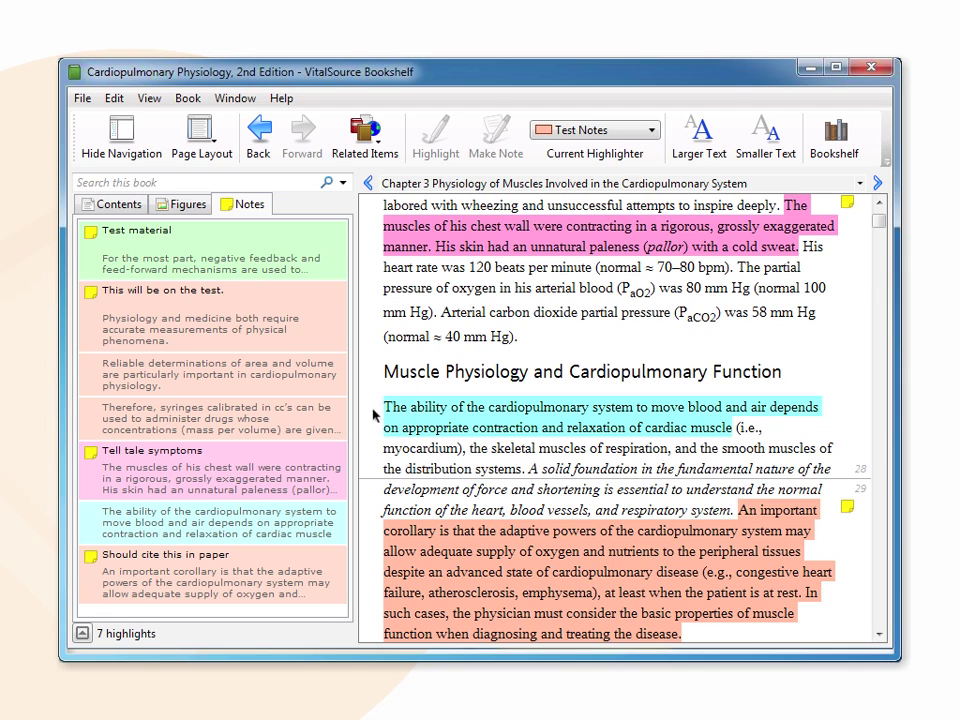
Bring up the sorting options for the notes list from the "Tell tale symptoms" note.
right_click(307, 448)
mouse_move(336, 456)
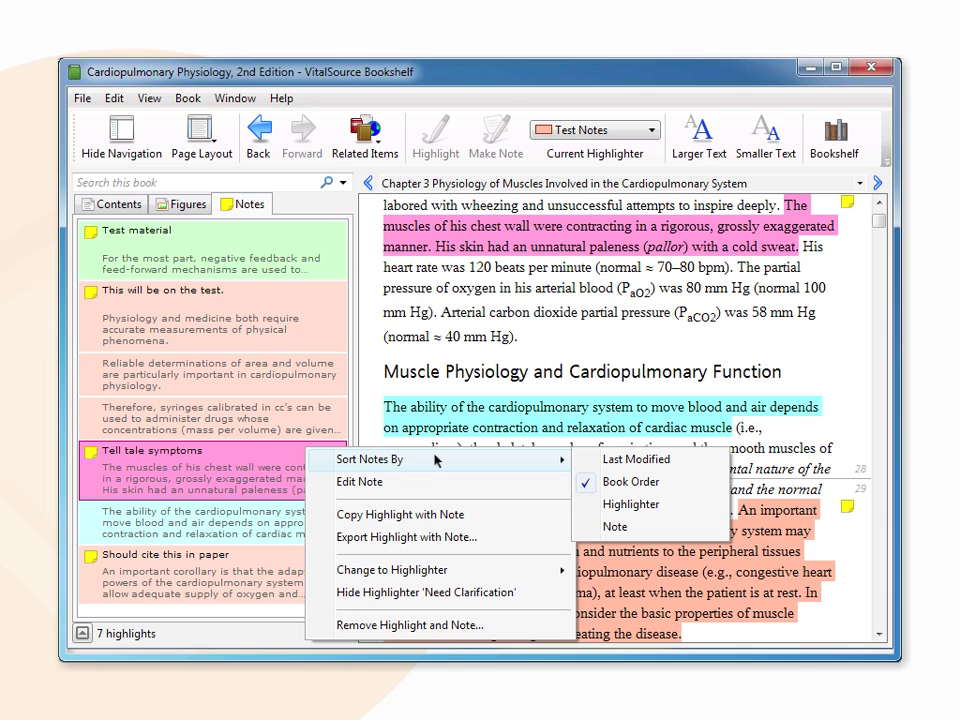